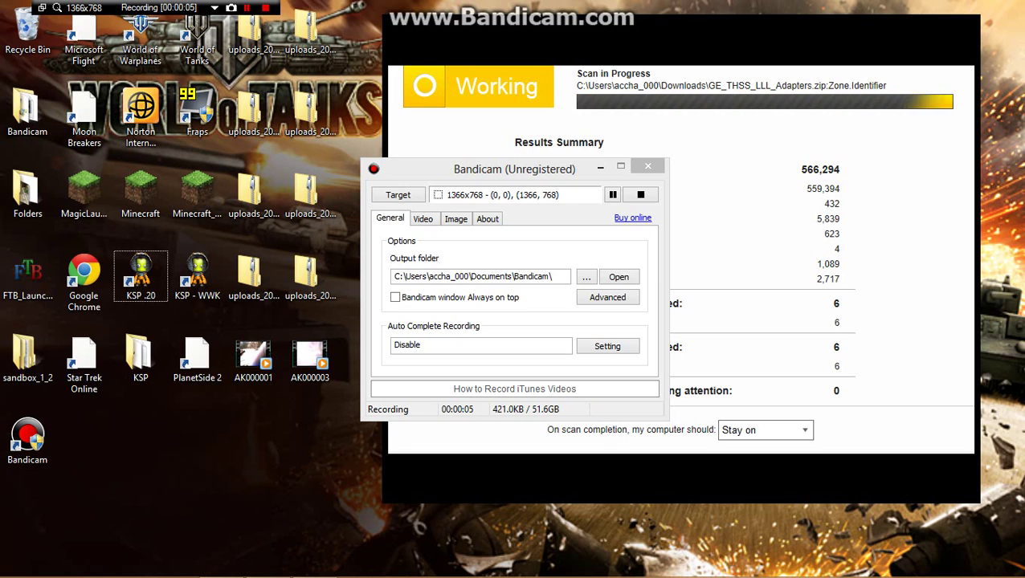
Drag the Norton scan results window down to the bottom edge of the screen
mouse_move(514, 169)
left_mouse_down()
mouse_move(537, 325)
mouse_move(503, 566)
left_mouse_up()
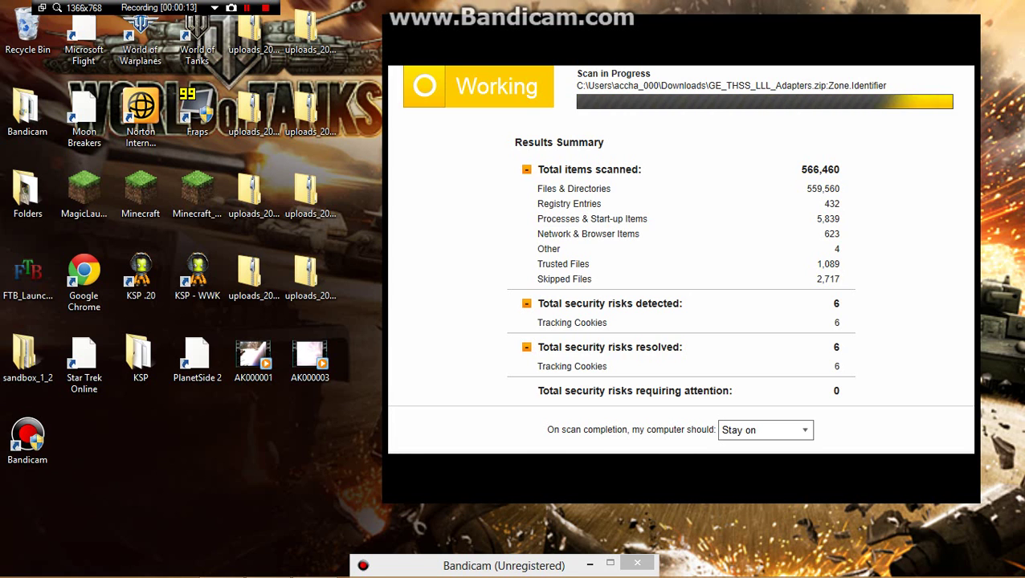
left_click_drag(682, 40, 697, 560)
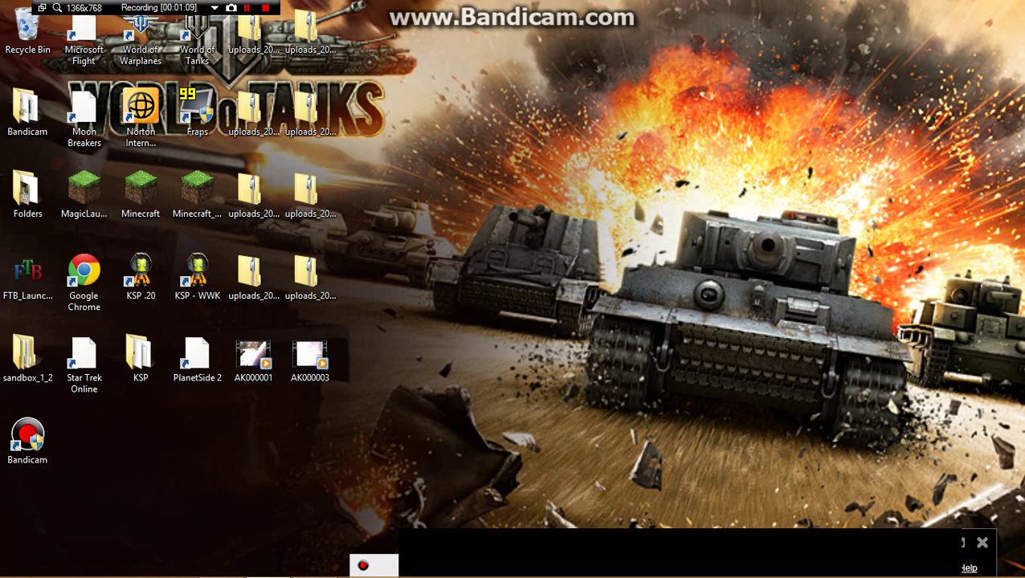
left_click_drag(683, 545, 655, 160)
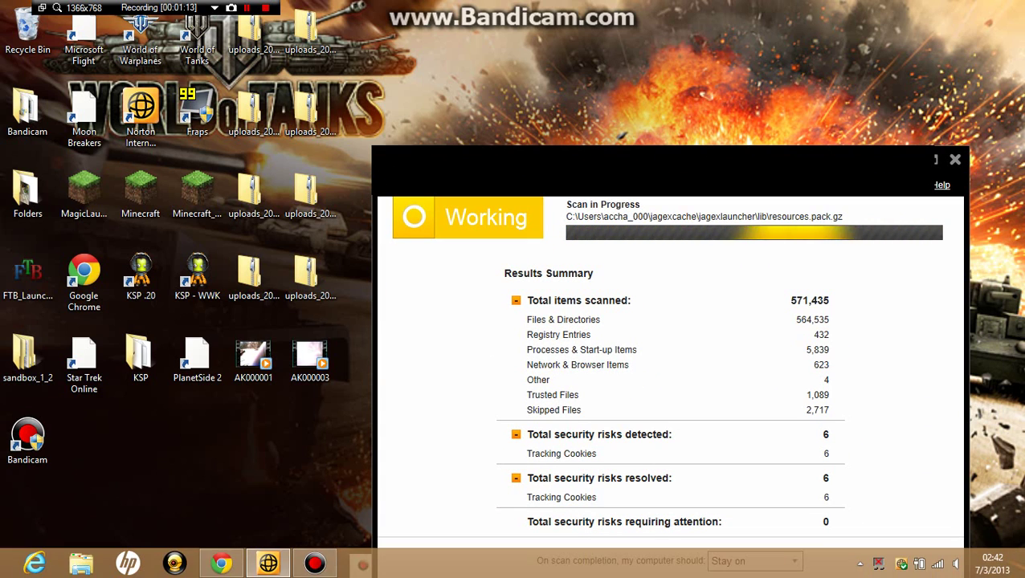
left_click_drag(655, 161, 655, 550)
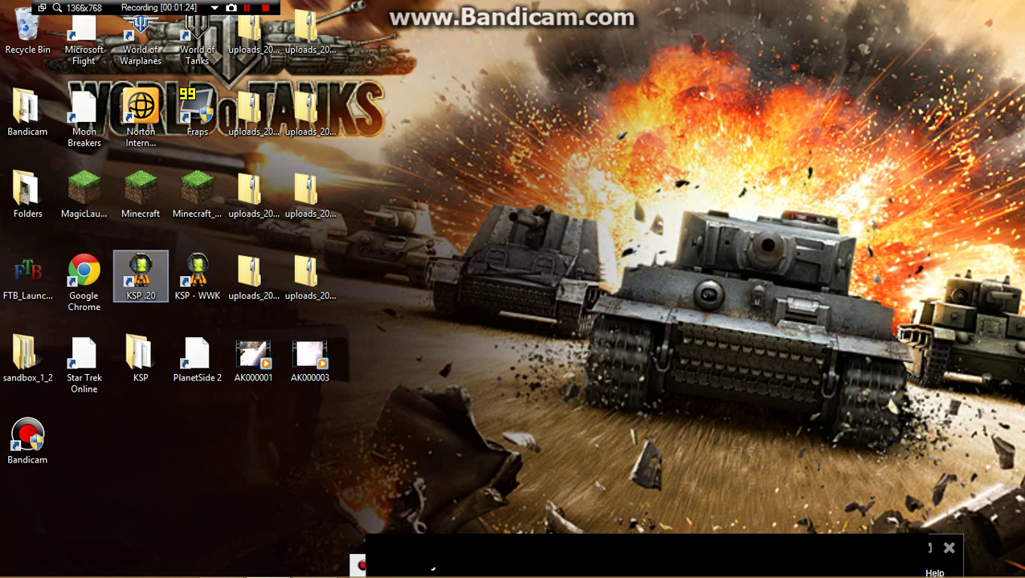
double_click(141, 277)
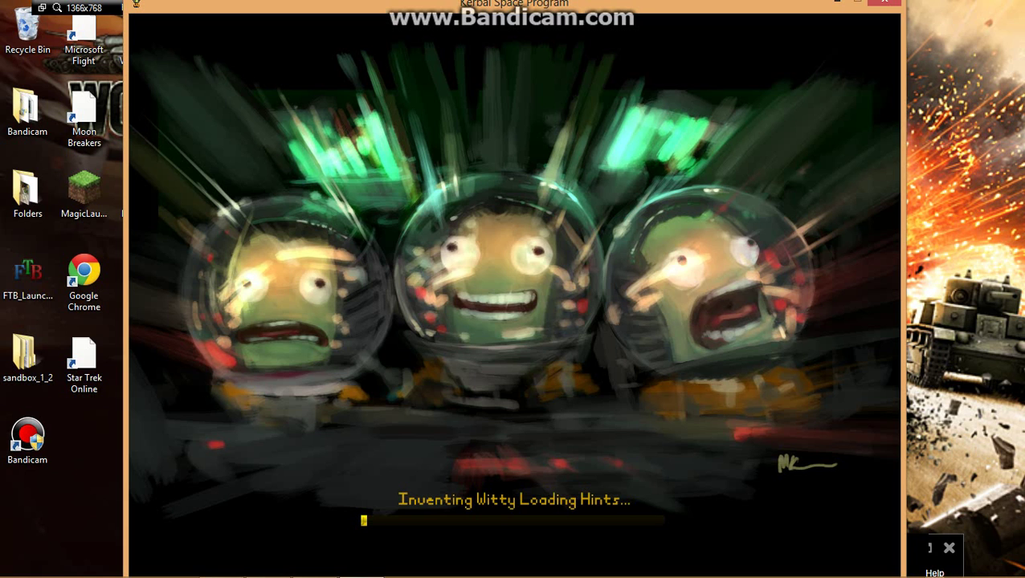
left_click(883, 4)
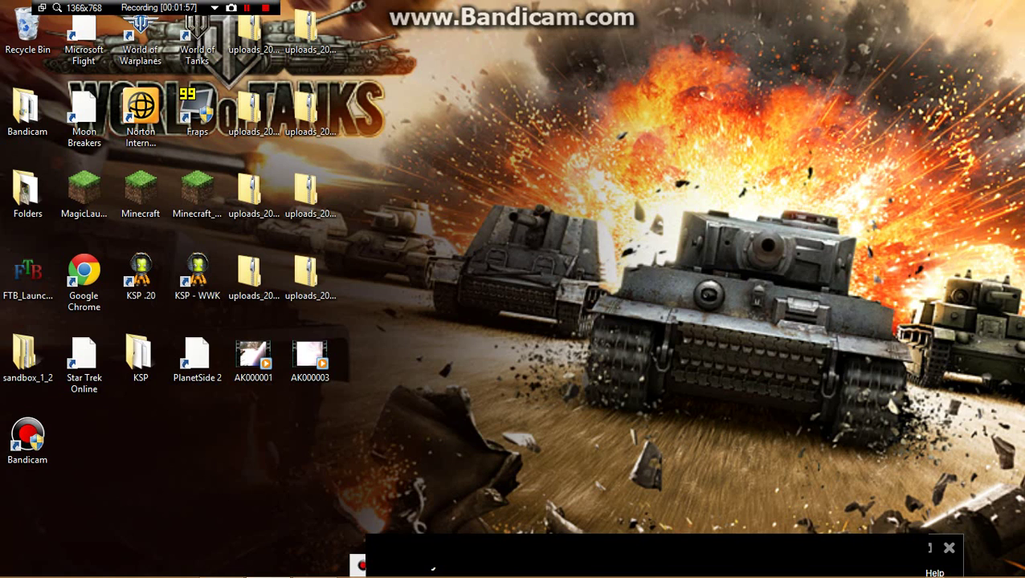
left_click(196, 276)
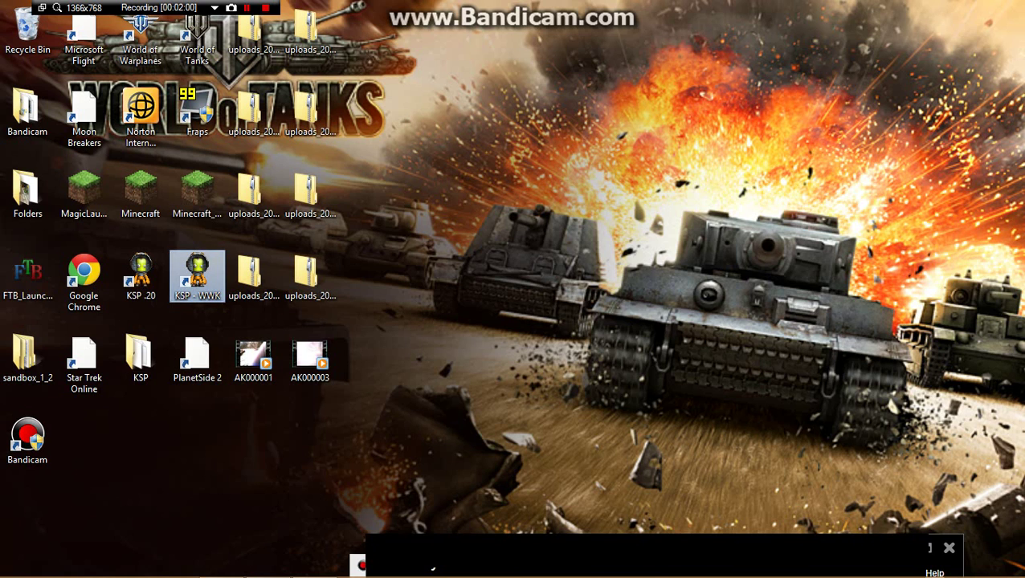
double_click(197, 277)
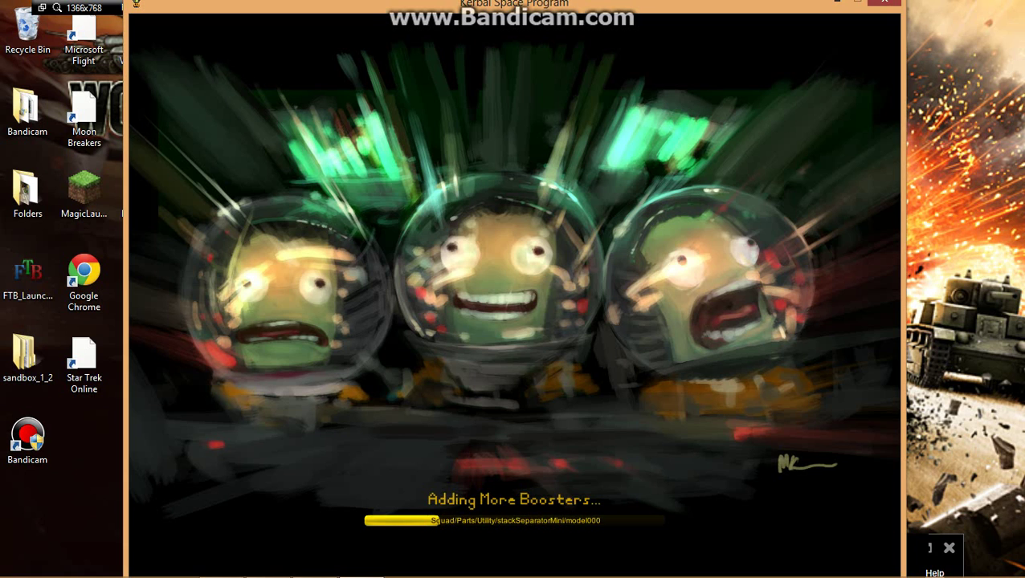
left_click(884, 3)
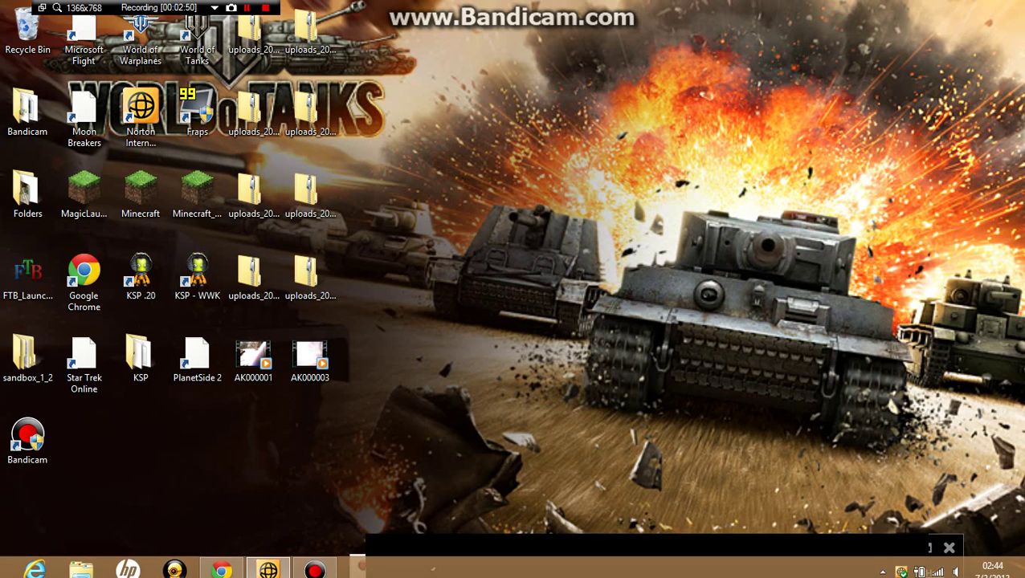
In File Explorer, browse the C: drive to Games\Kerbal Space Program - WWK
left_click(81, 571)
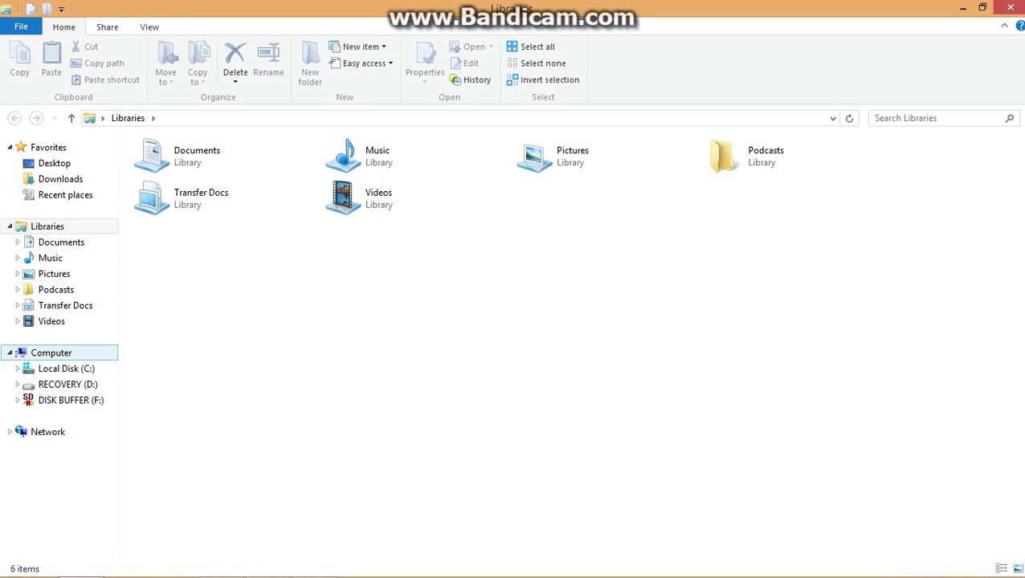
left_click(66, 369)
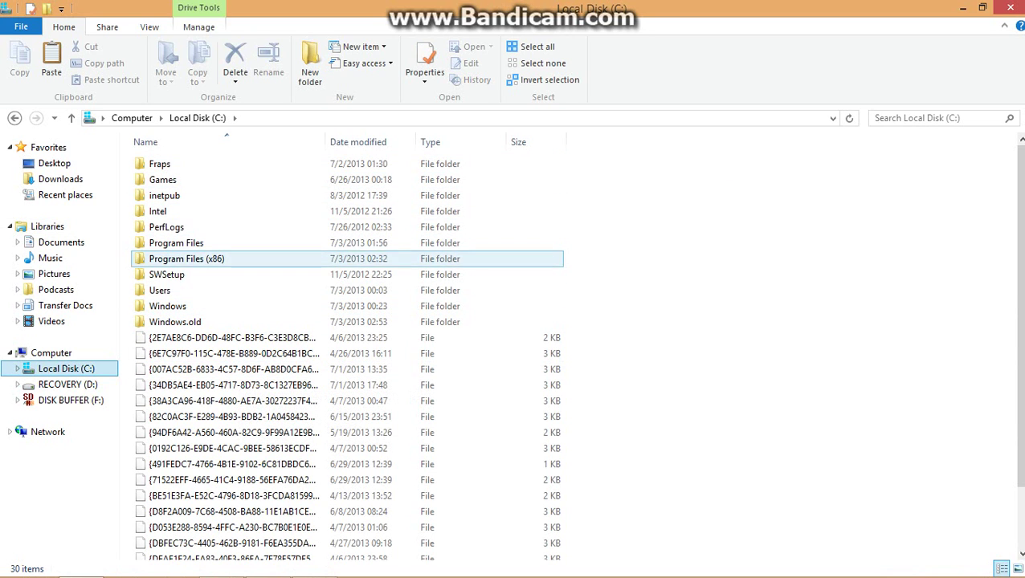
double_click(186, 259)
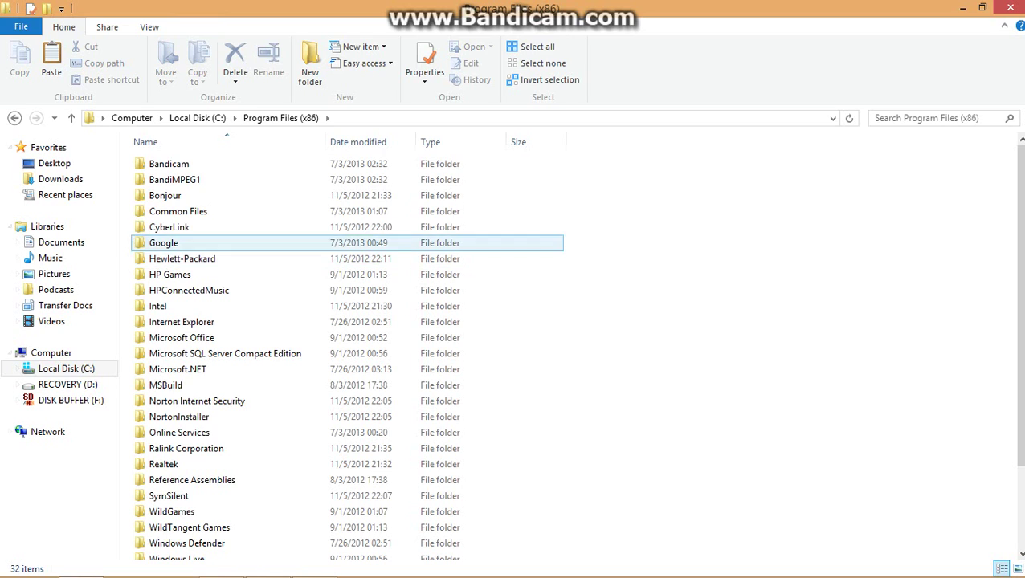
key("BackSpace")
left_click(162, 179)
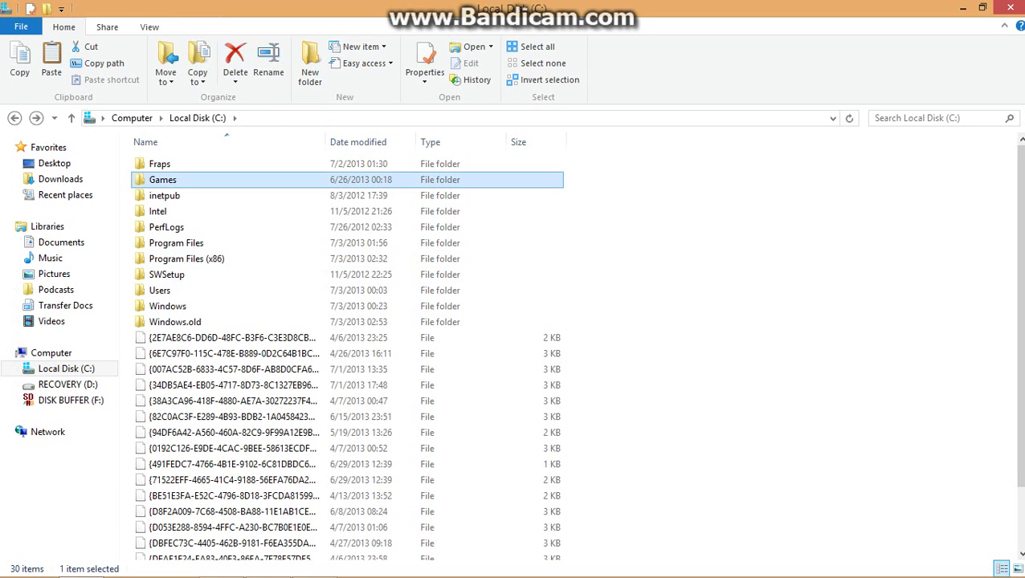
double_click(162, 179)
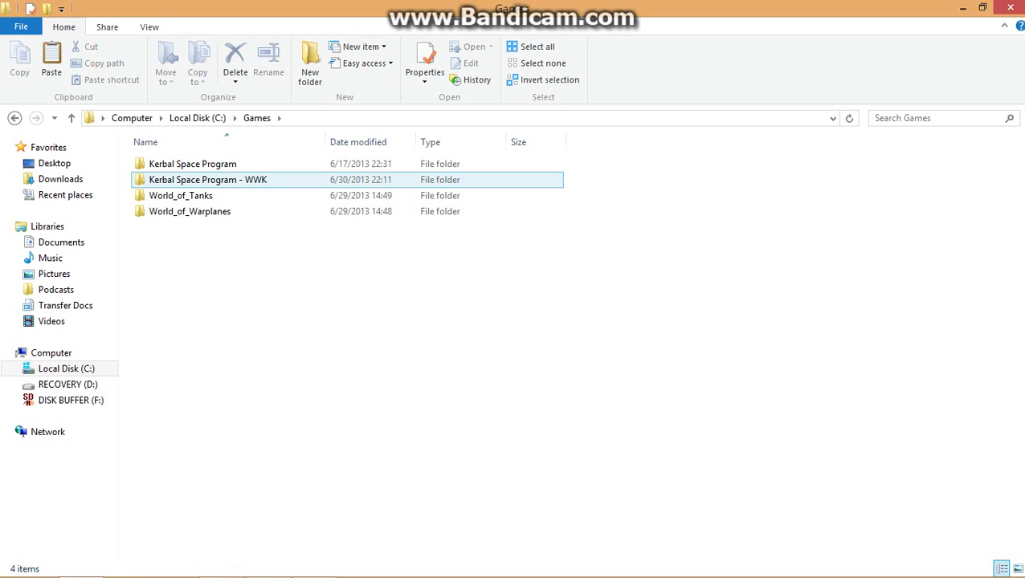
double_click(207, 179)
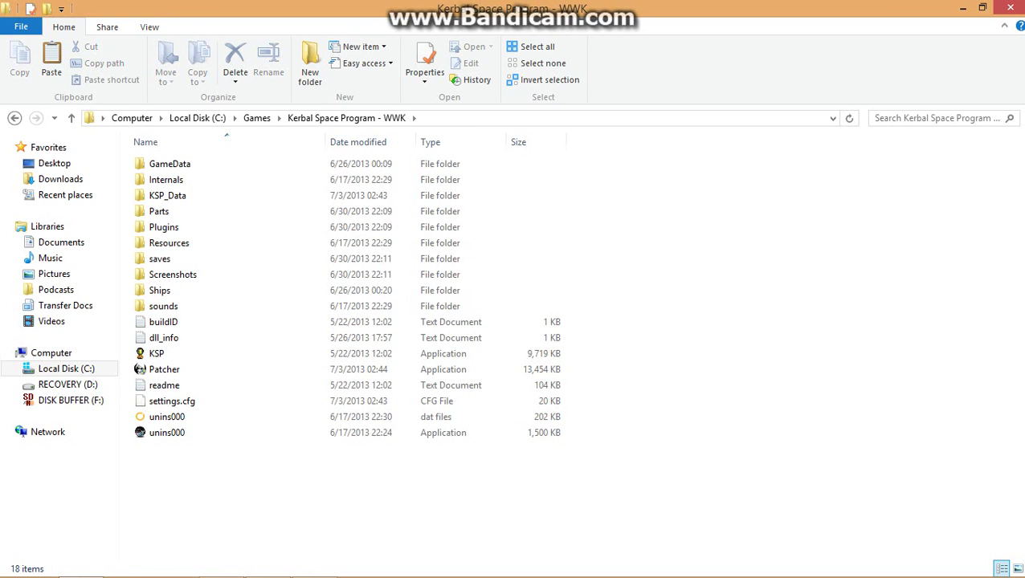
Look inside the WWK Resources folder, then return to the WWK folder
left_click(169, 243)
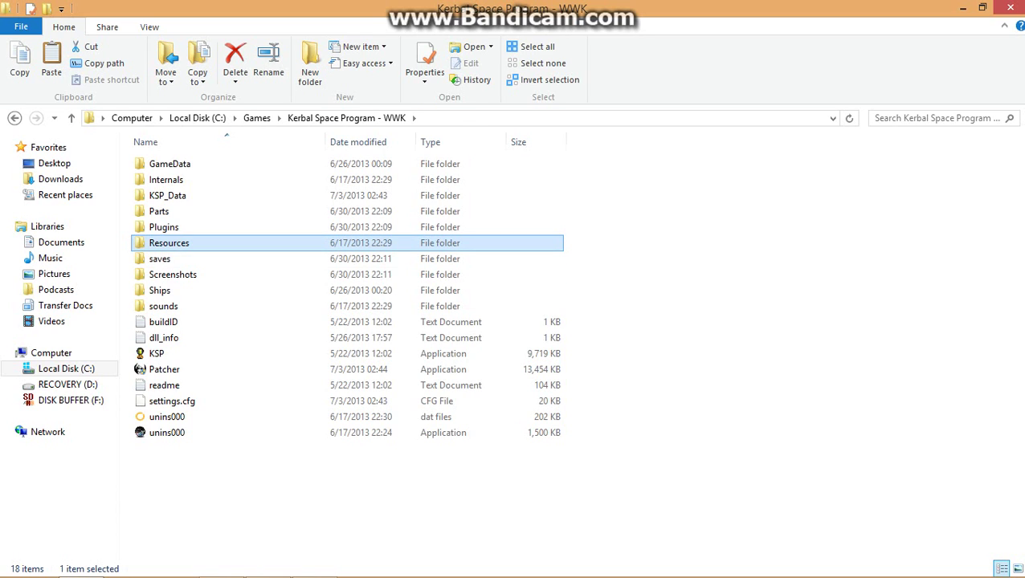
double_click(169, 242)
key("alt+Left")
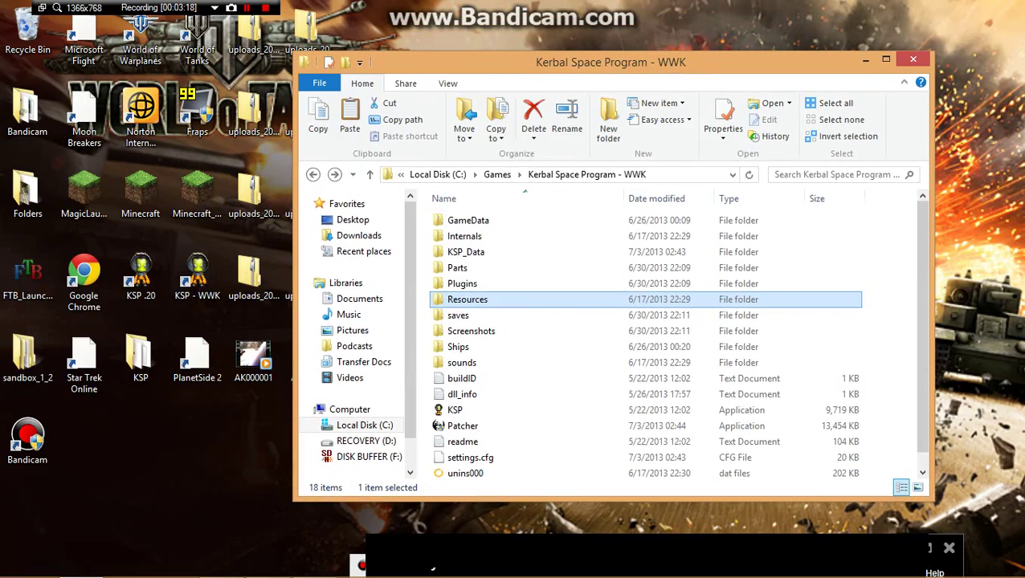
Snap the WWK folder right and the desktop KSP folder left, then close the KSP window
left_click_drag(514, 32, 963, 12)
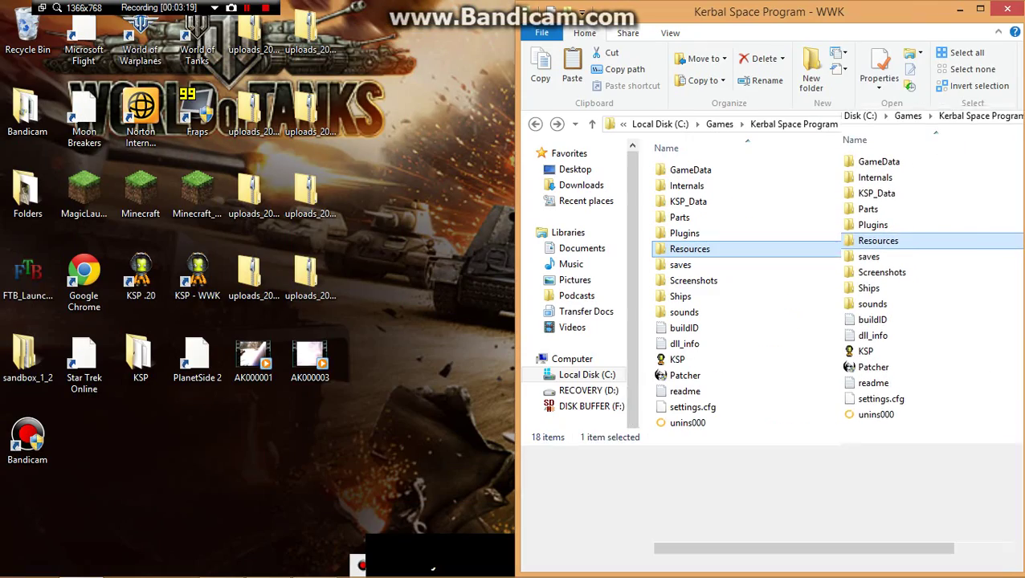
double_click(140, 358)
left_click_drag(562, 82, 18, 19)
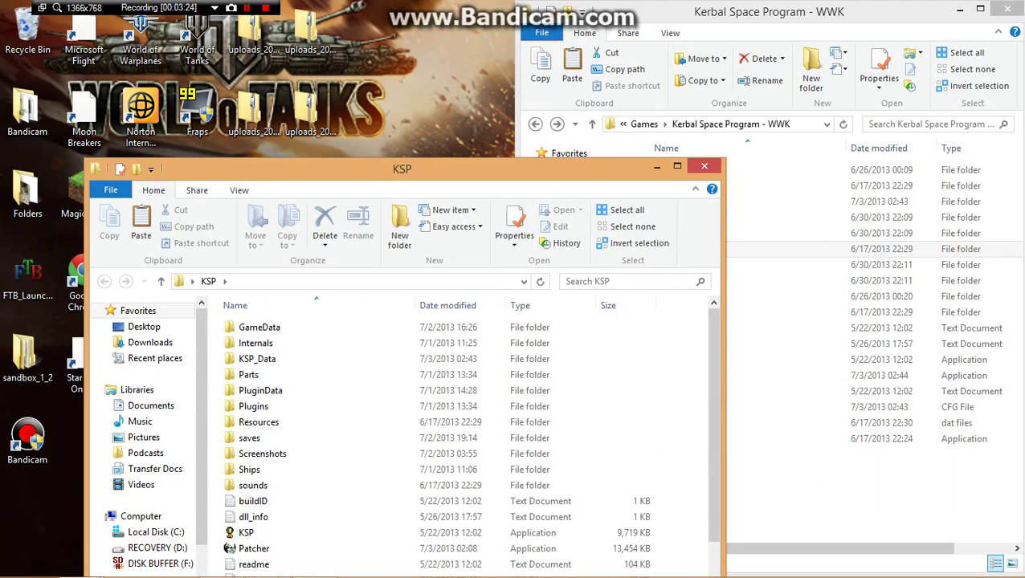
left_click_drag(402, 169, 2, 241)
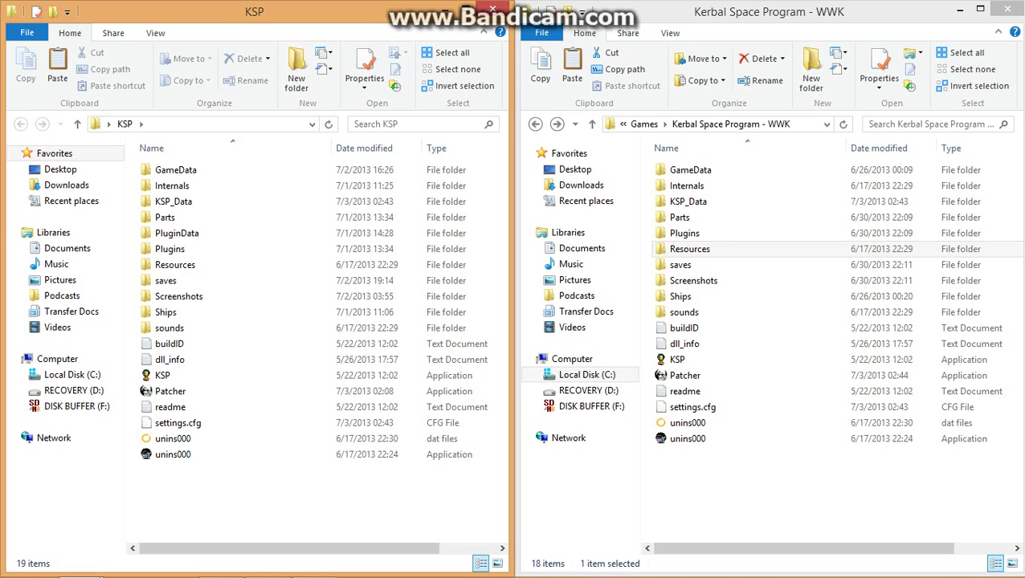
left_click(492, 8)
left_click(1007, 9)
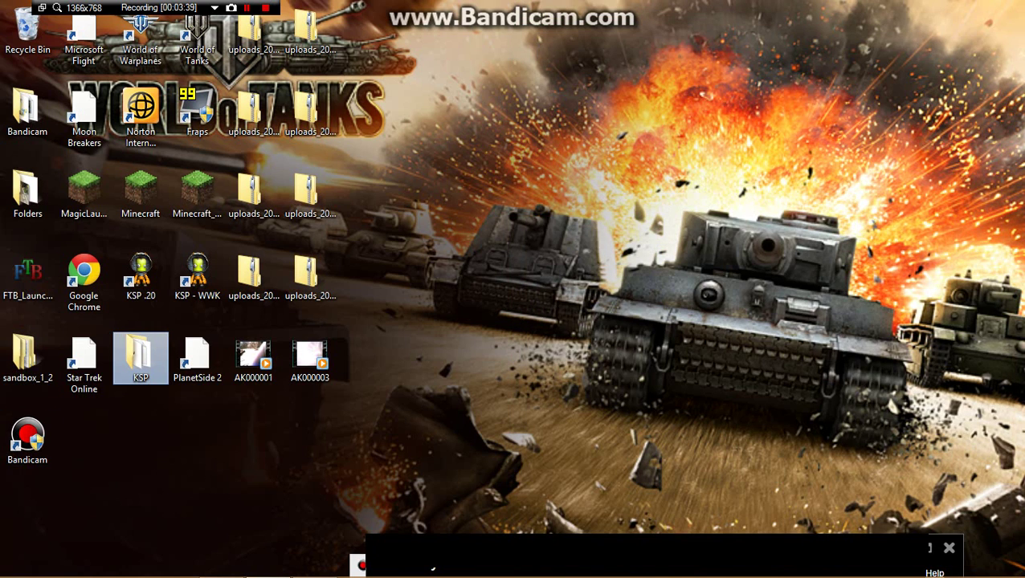
double_click(141, 277)
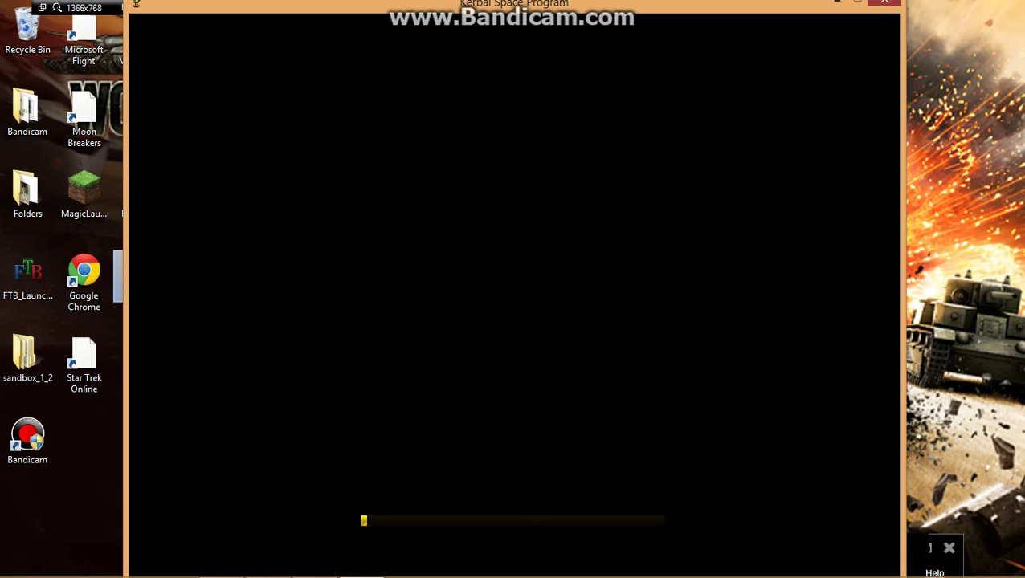
left_click(883, 3)
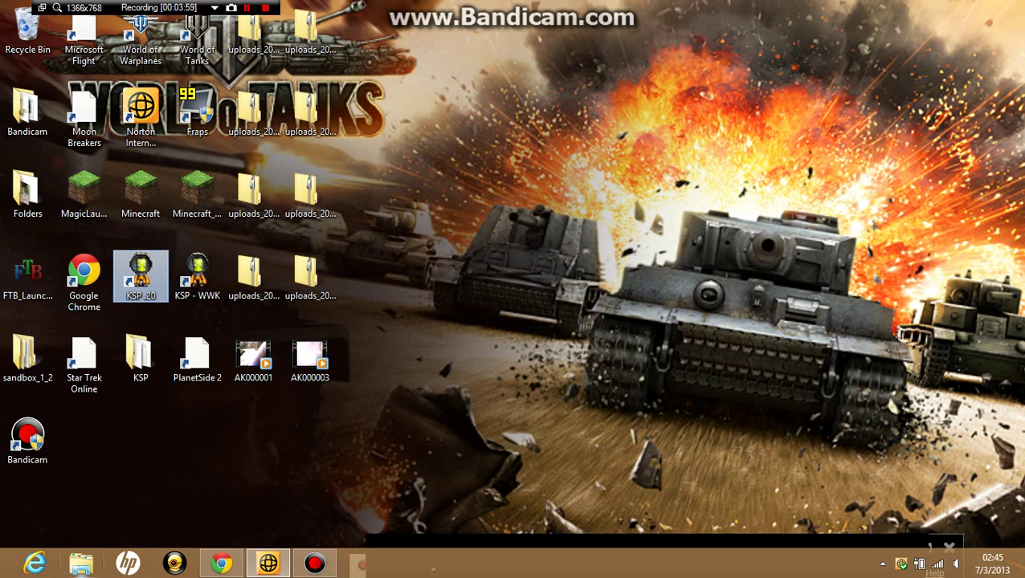